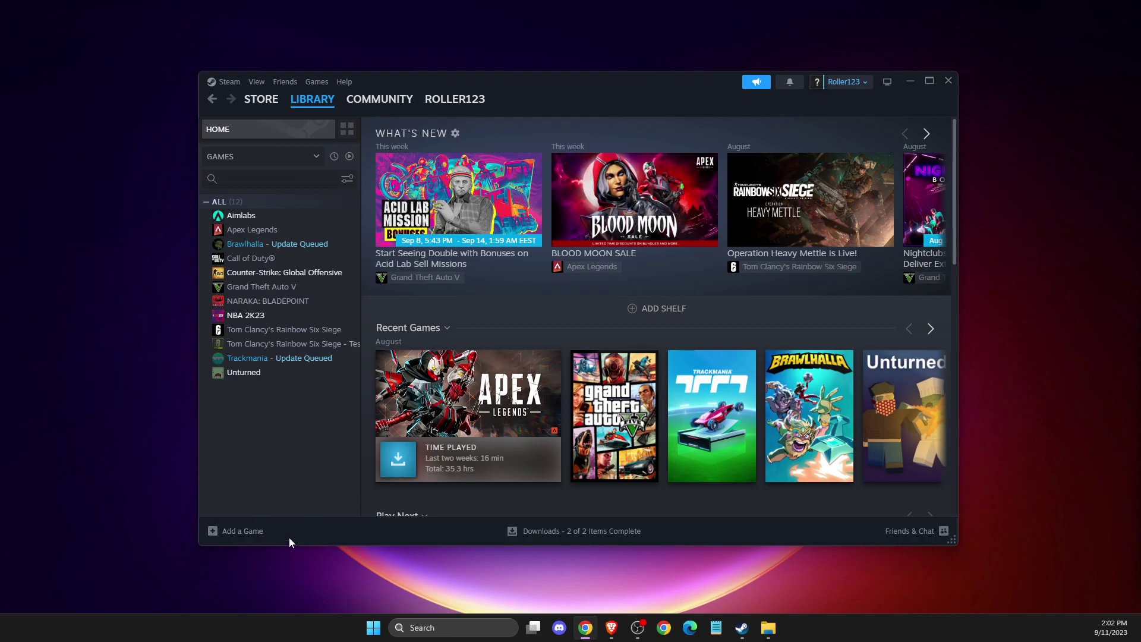
Begin adding a non-Steam game, then dismiss the program list without adding anything.
left_click(236, 535)
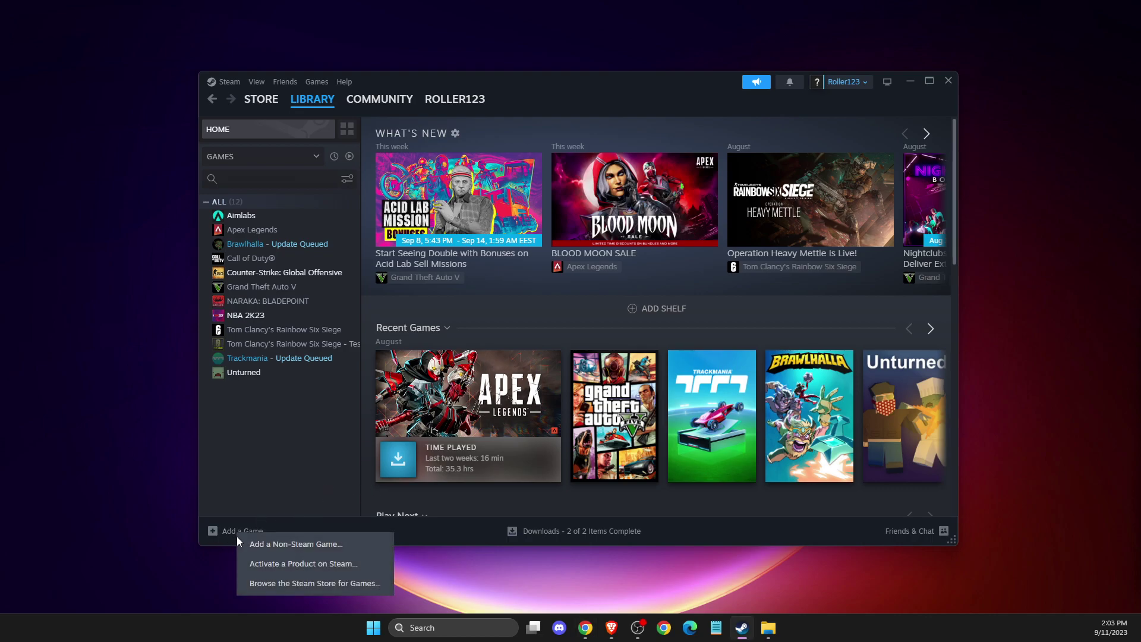
left_click(272, 545)
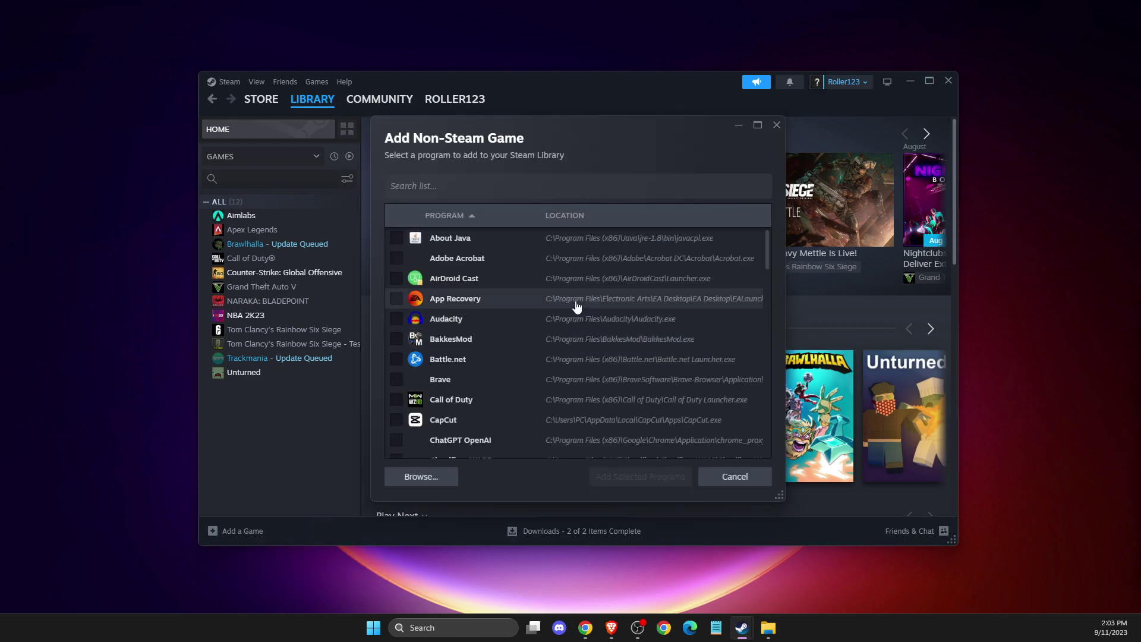
scroll(504, 282, "down", 2)
scroll(505, 282, "down", 3)
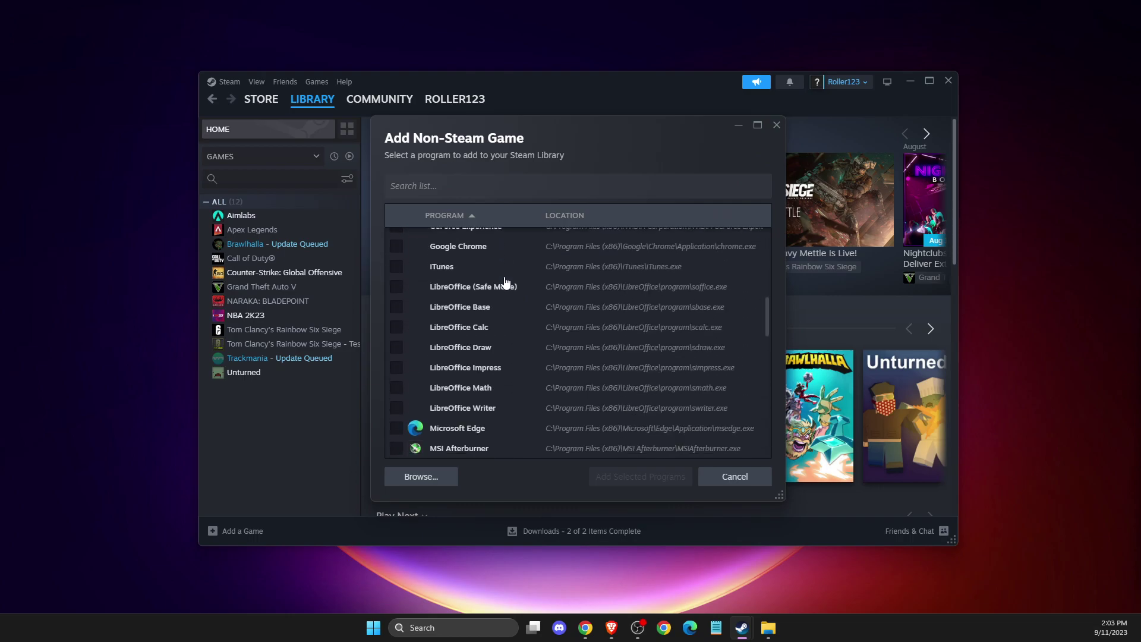
scroll(505, 284, "down", 2)
scroll(505, 286, "down", 3)
scroll(505, 285, "down", 5)
scroll(503, 288, "down", 2)
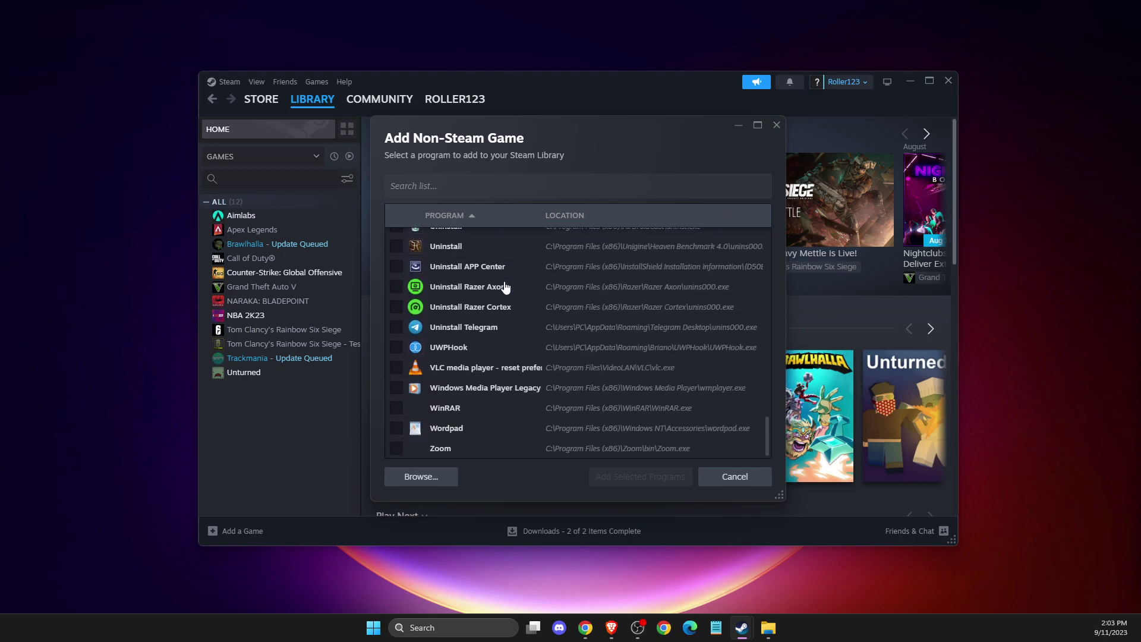
scroll(492, 343, "up", 5)
scroll(534, 303, "up", 5)
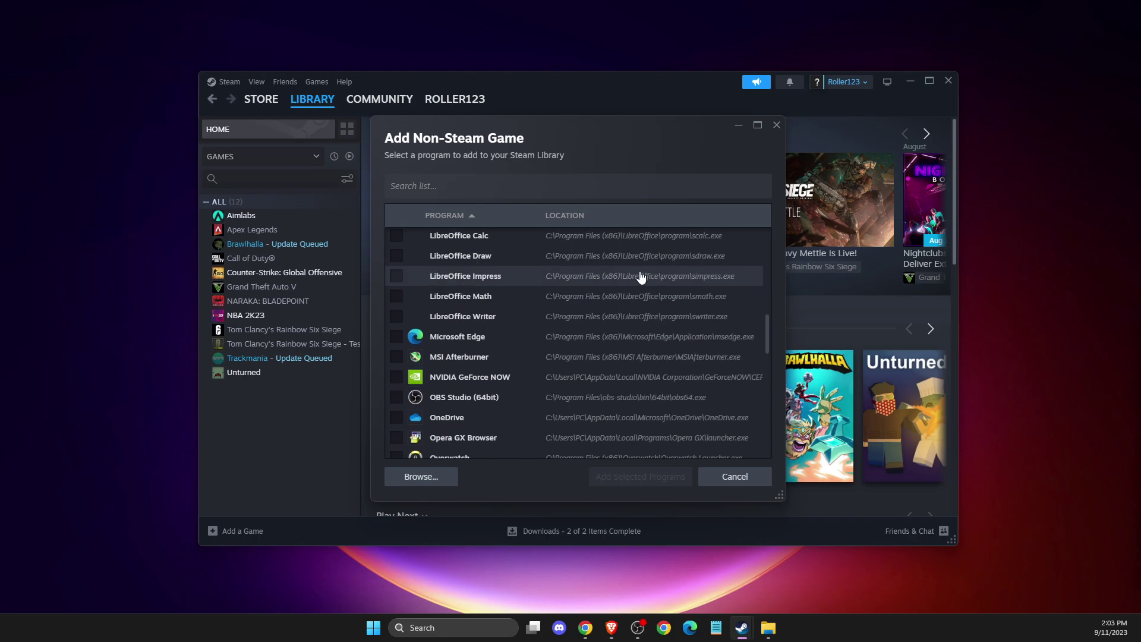
left_click(776, 125)
Return to the uwphook search results in Brave and open the BrianLima/UWPHook GitHub repository.
left_click(611, 628)
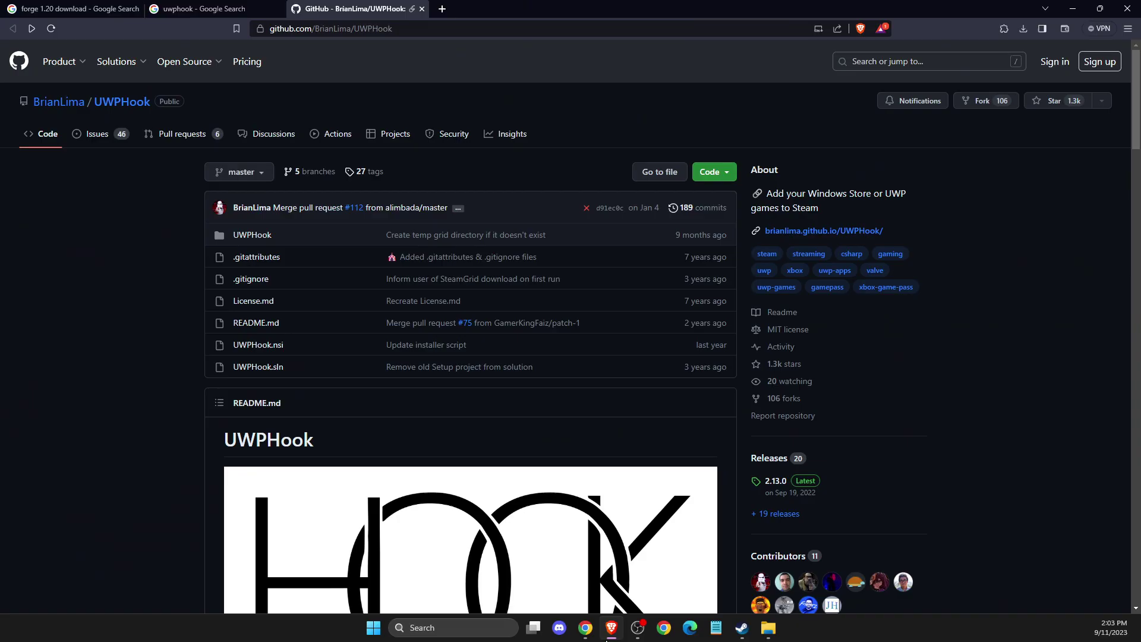
left_click(209, 9)
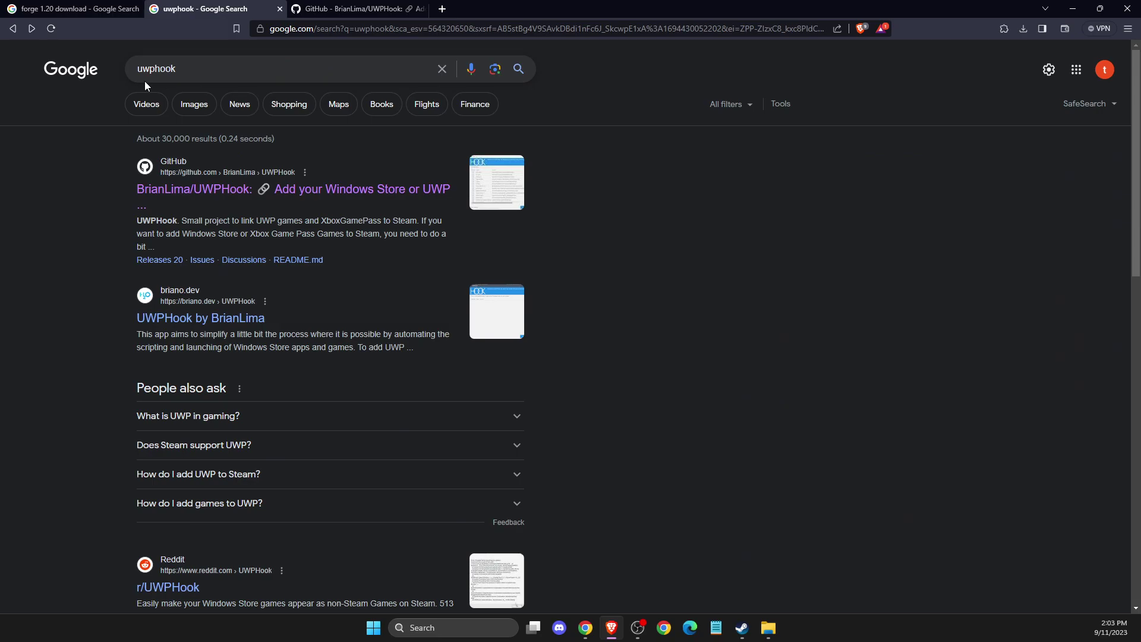
left_click(204, 195)
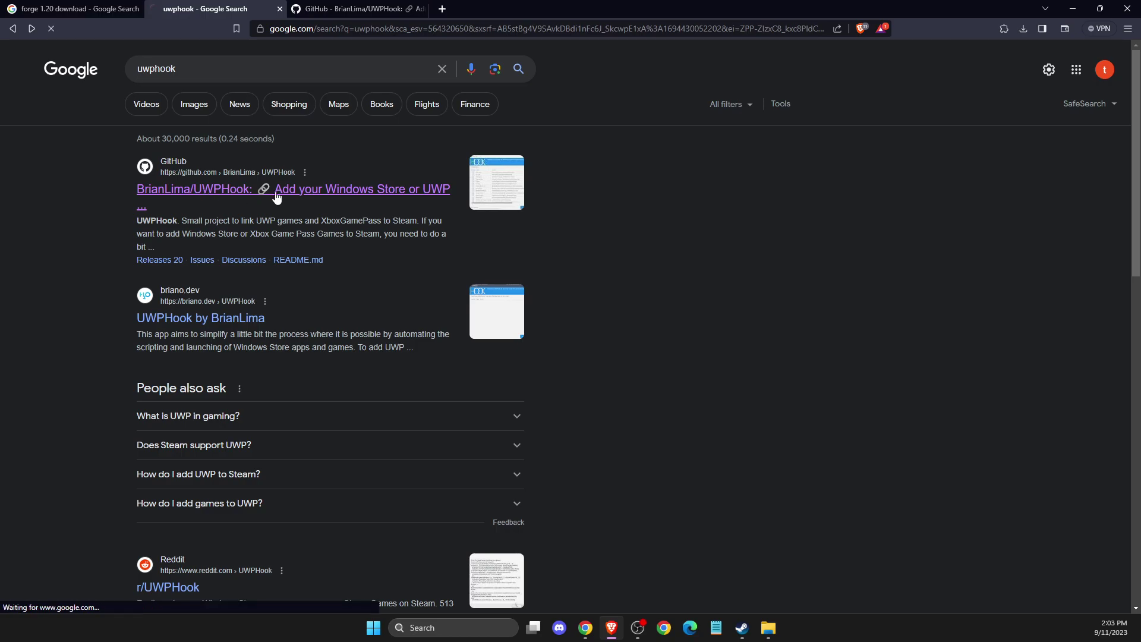
scroll(372, 219, "down", 3)
scroll(372, 219, "down", 1)
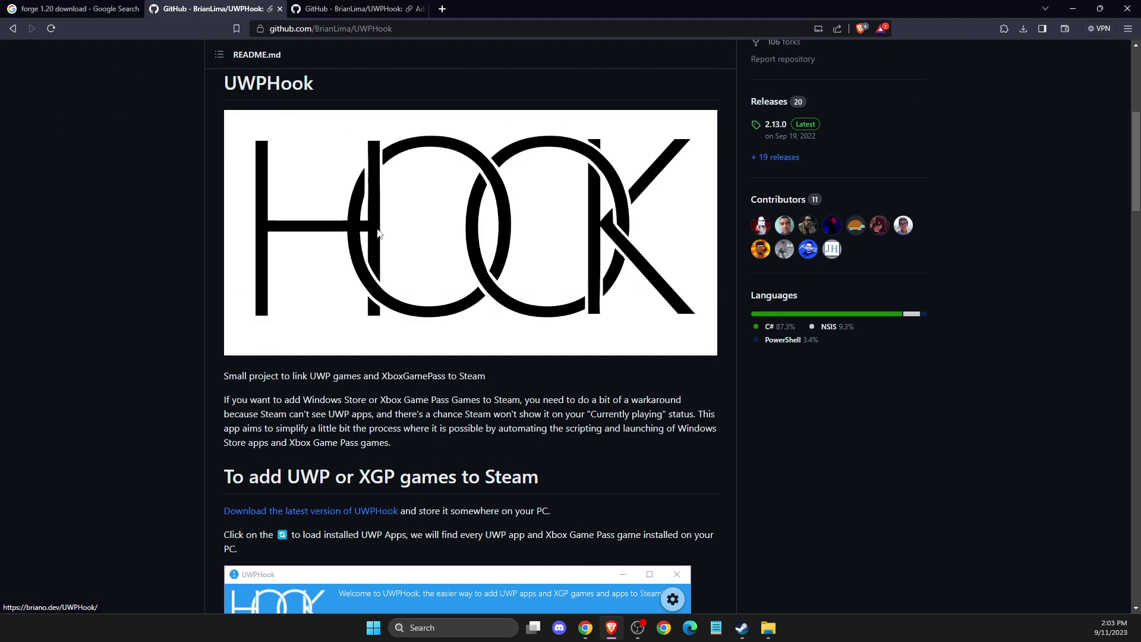
scroll(374, 222, "up", 3)
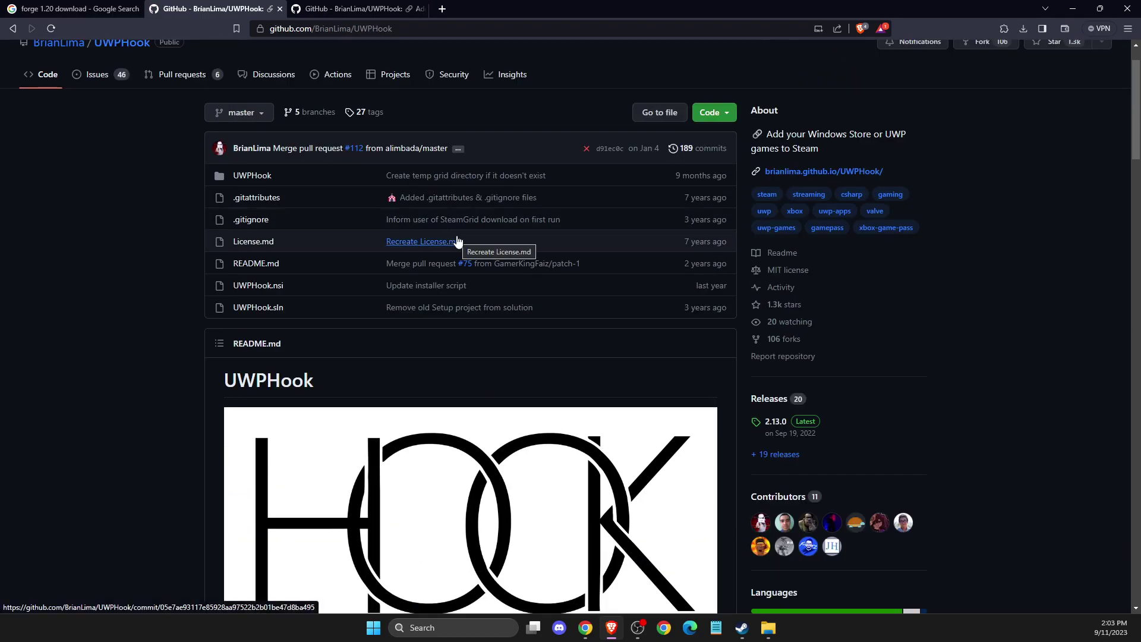
scroll(456, 242, "down", 3)
scroll(469, 261, "down", 1)
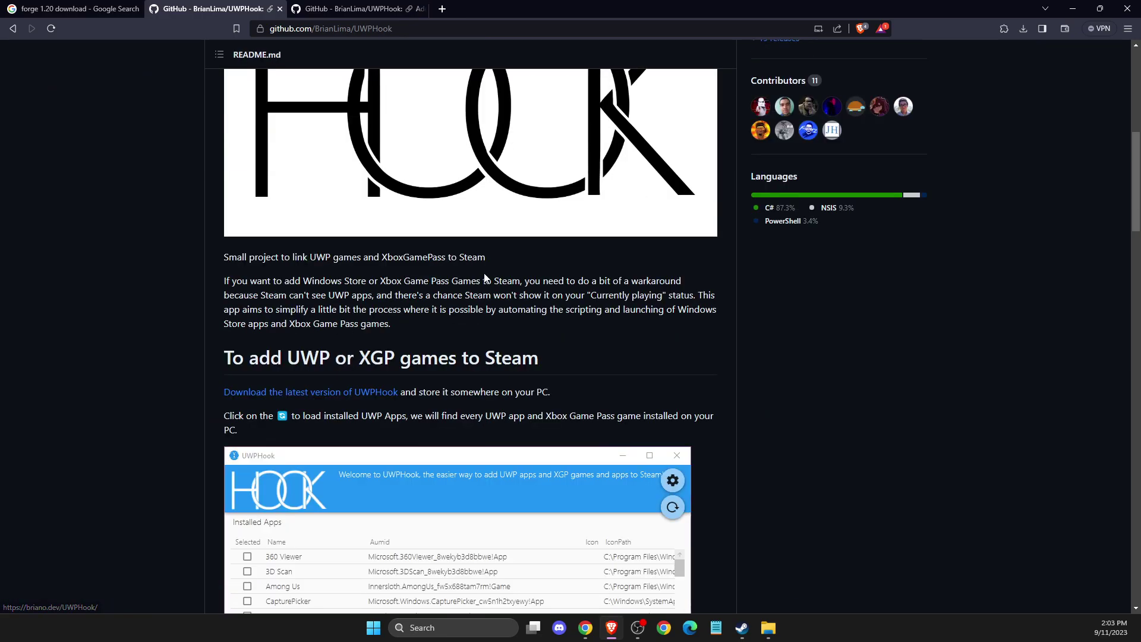
scroll(531, 310, "down", 1)
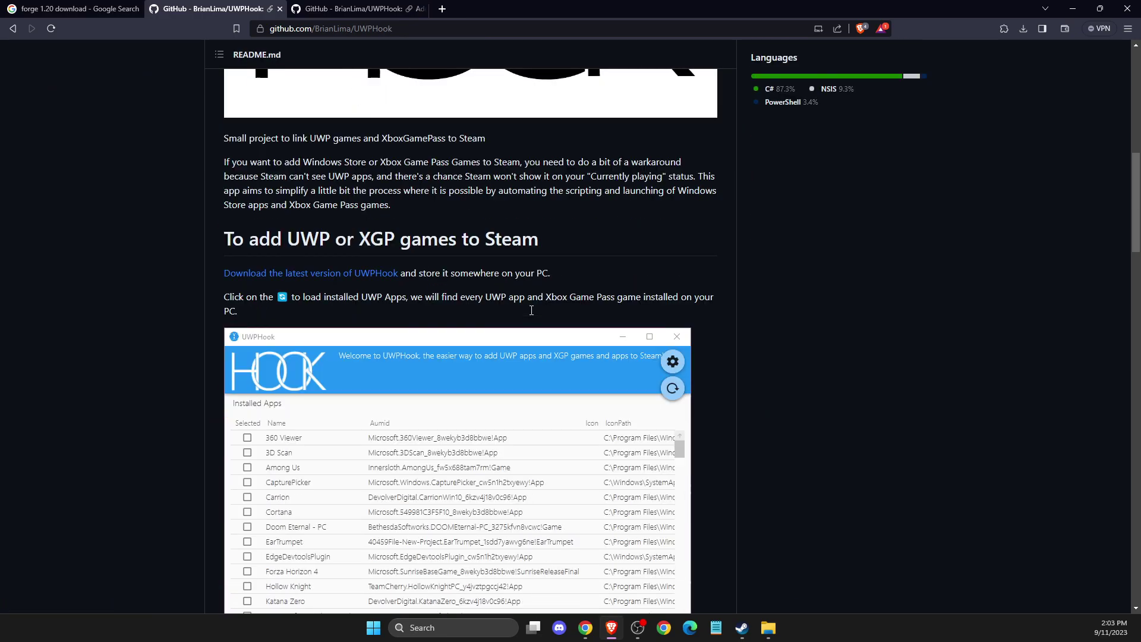
scroll(513, 283, "up", 2)
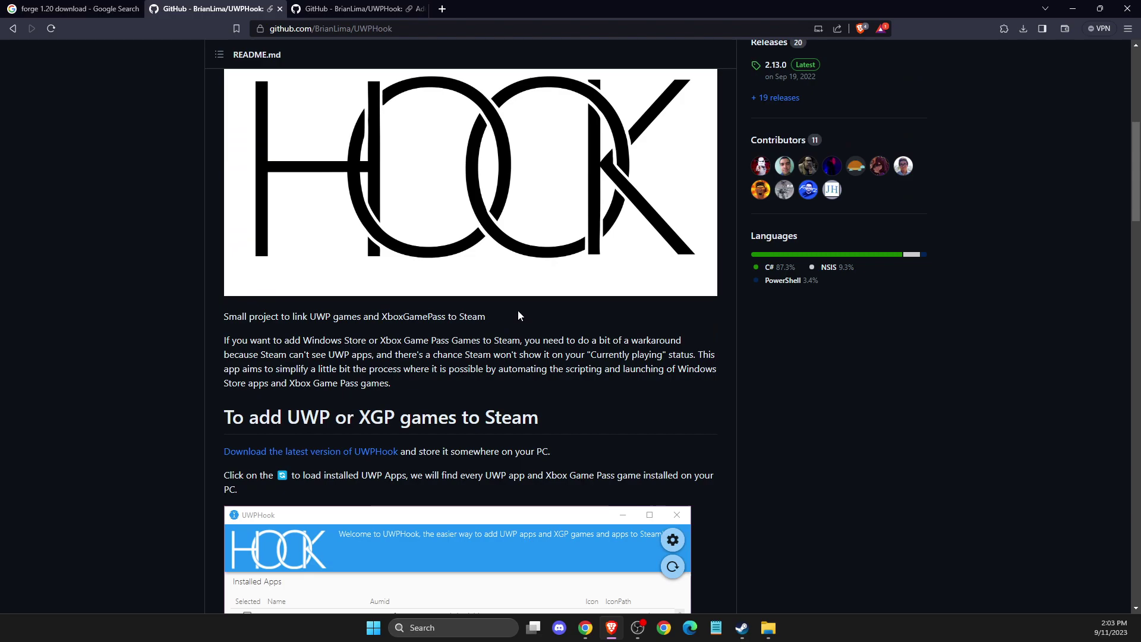
scroll(518, 311, "down", 1)
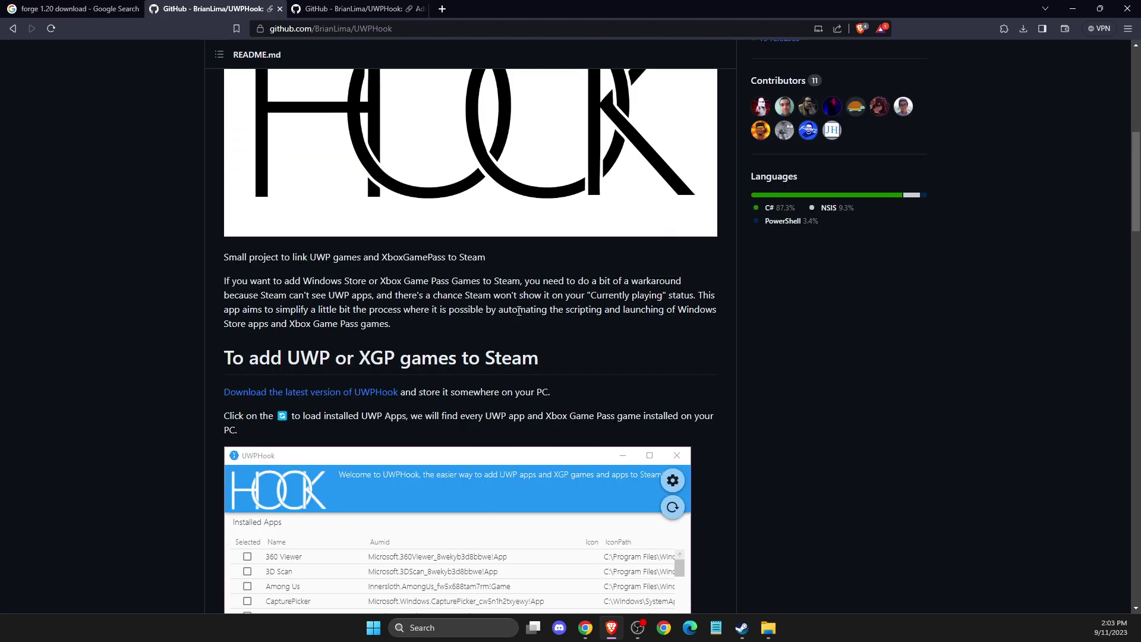
scroll(519, 310, "down", 1)
scroll(519, 310, "down", 3)
scroll(518, 312, "up", 5)
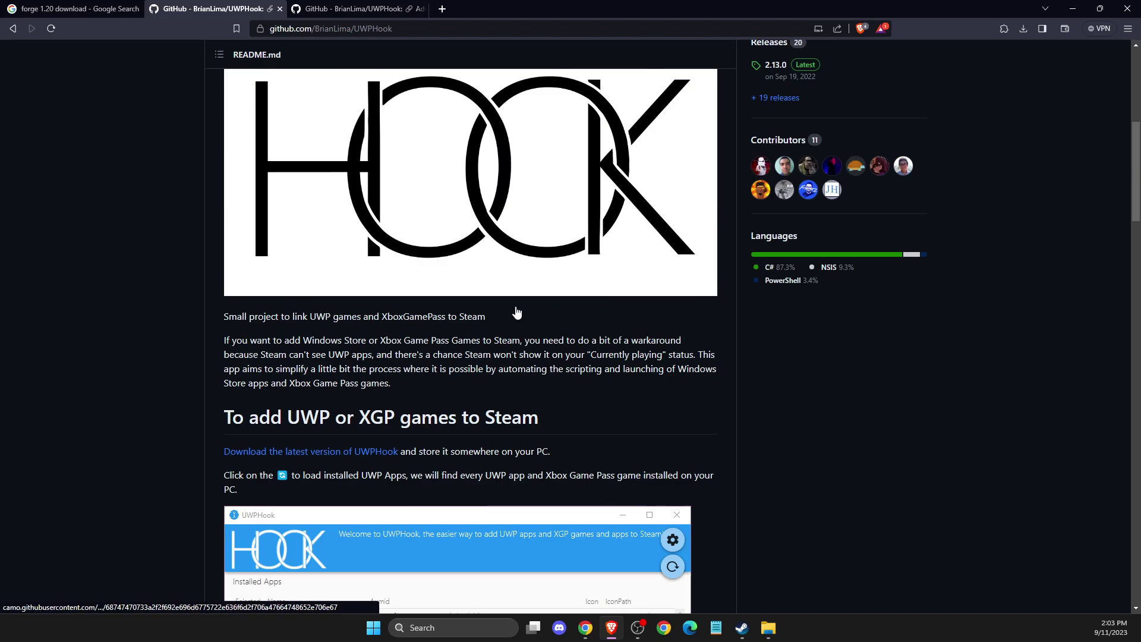
scroll(588, 313, "up", 4)
scroll(586, 307, "up", 2)
scroll(585, 308, "down", 3)
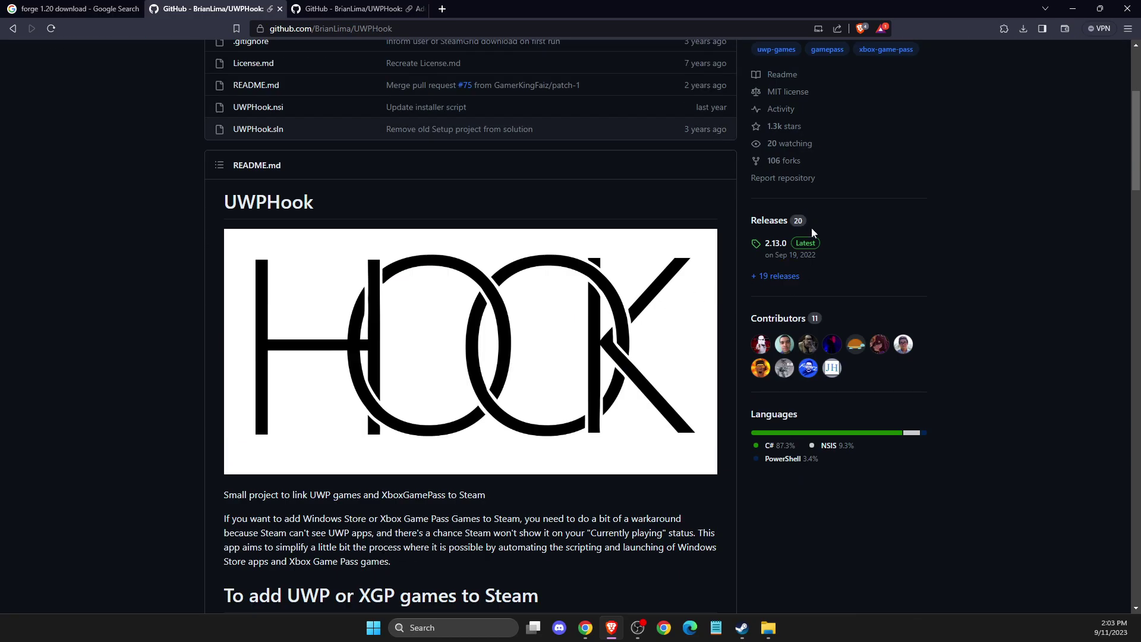
Download UWPHook.exe from the 2.13.0 release assets to the Desktop.
left_click(801, 249)
scroll(312, 233, "down", 4)
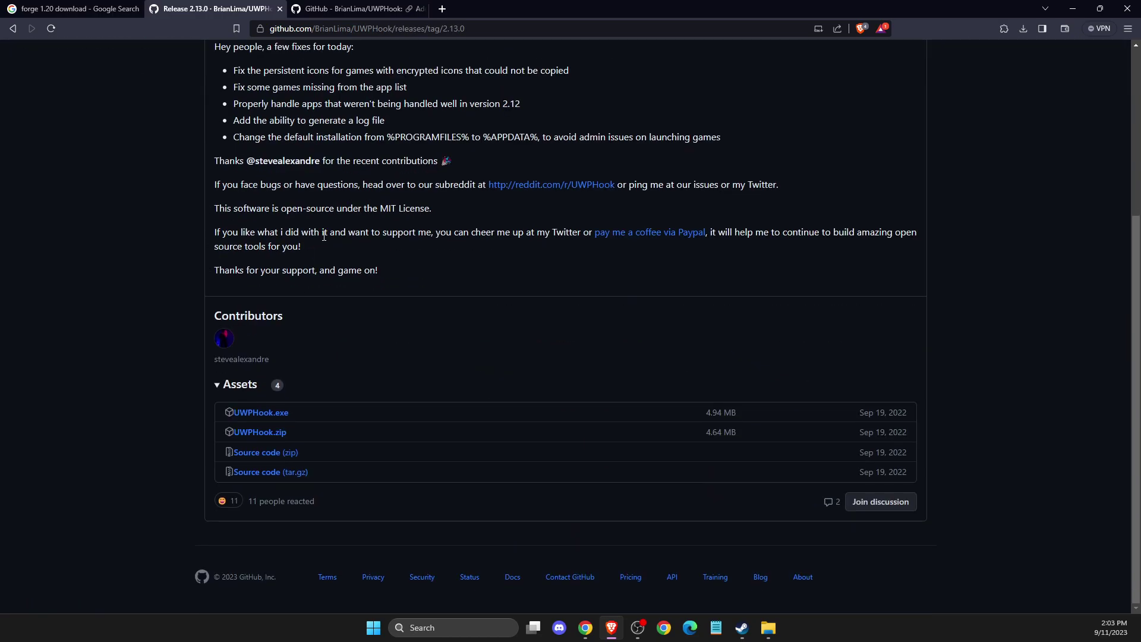
left_click(250, 415)
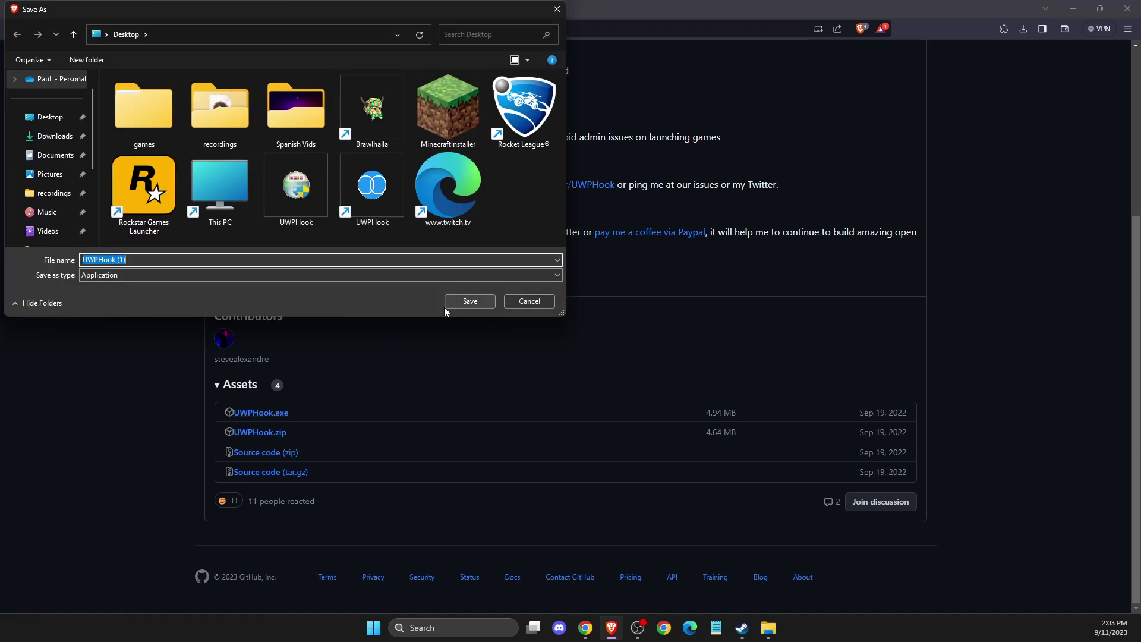
left_click(520, 302)
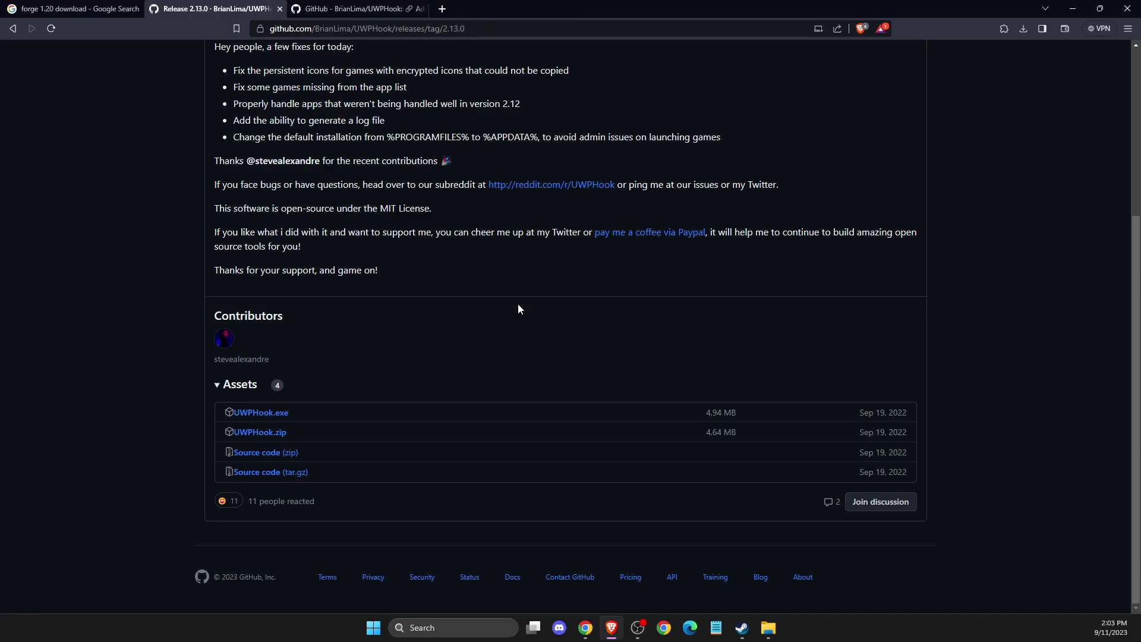
Close Brave and Steam, drag the UWPHook shortcut onto the desktop, and launch it.
left_click(1073, 8)
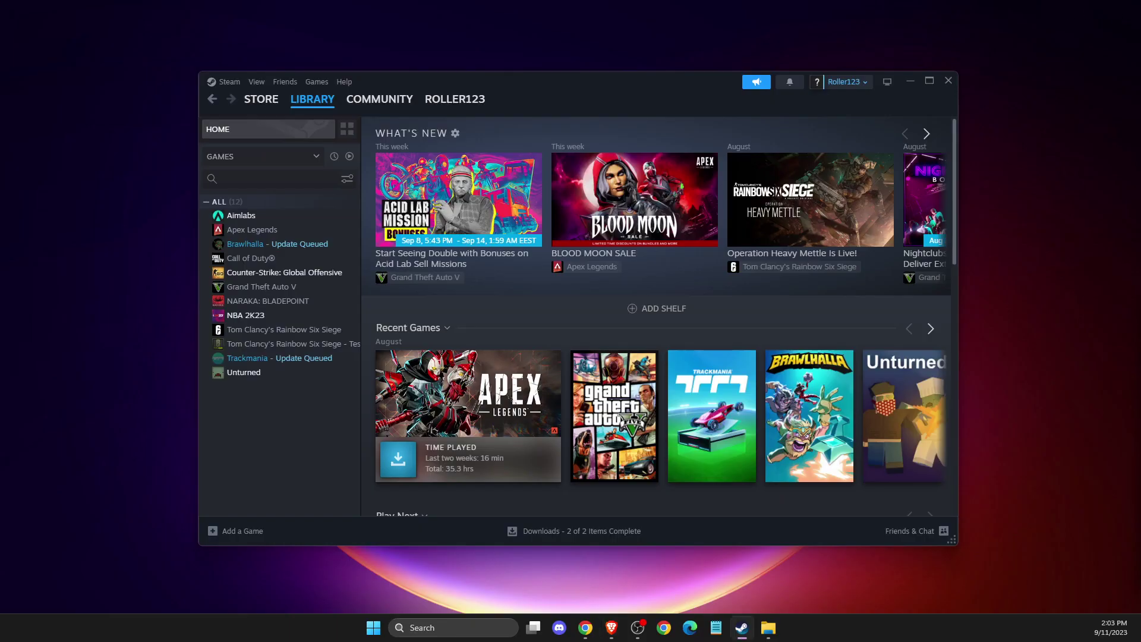
left_click(948, 80)
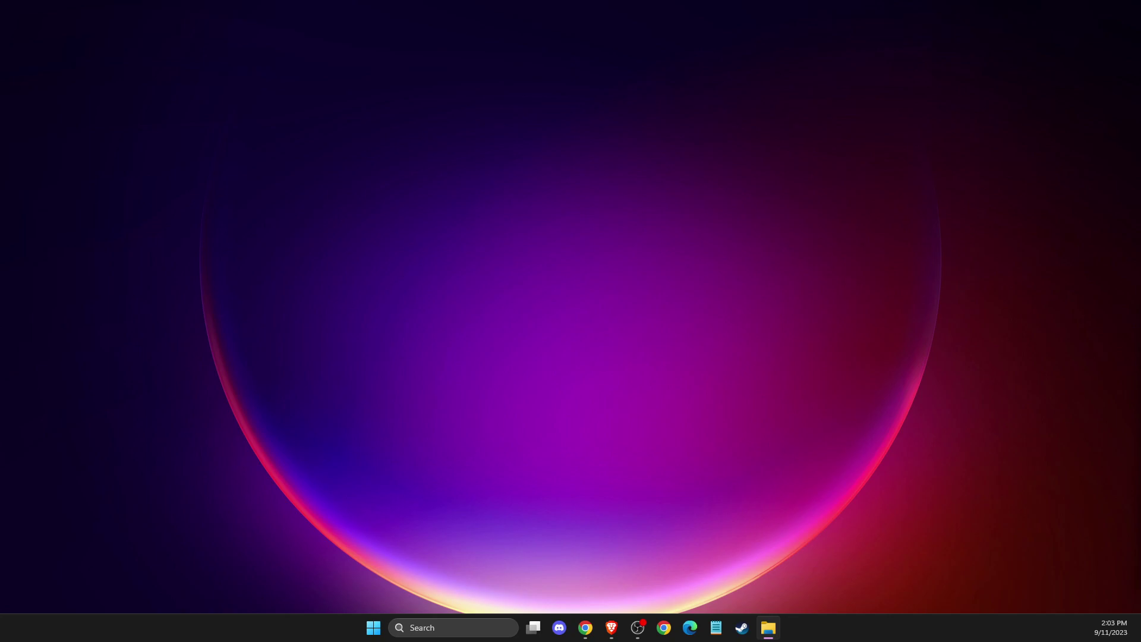
left_click(637, 628)
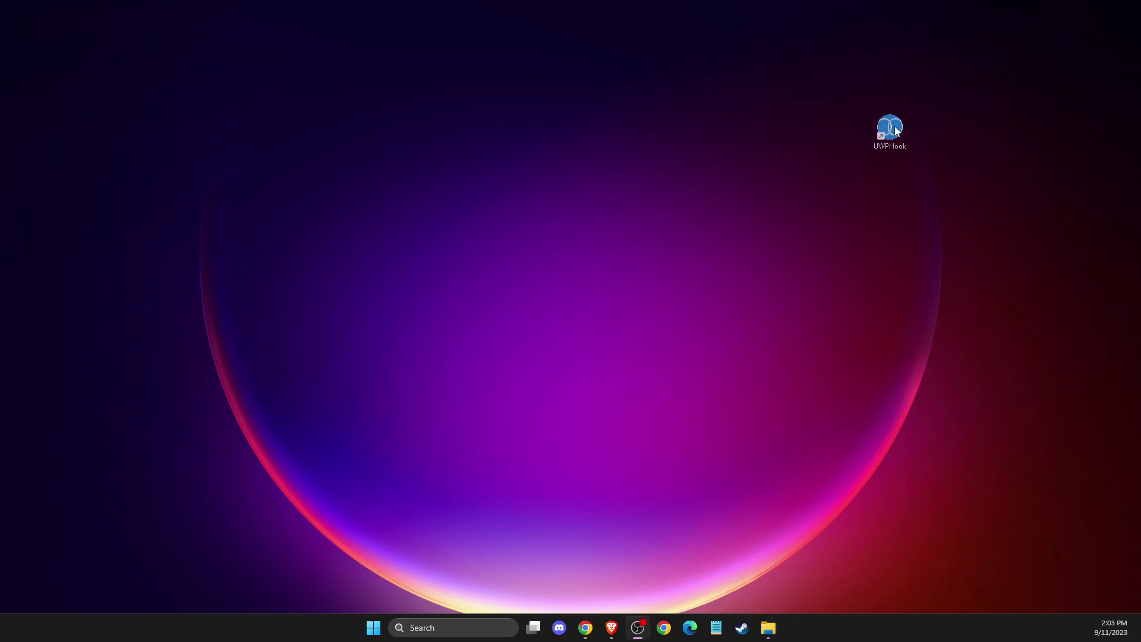
left_click_drag(891, 129, 520, 186)
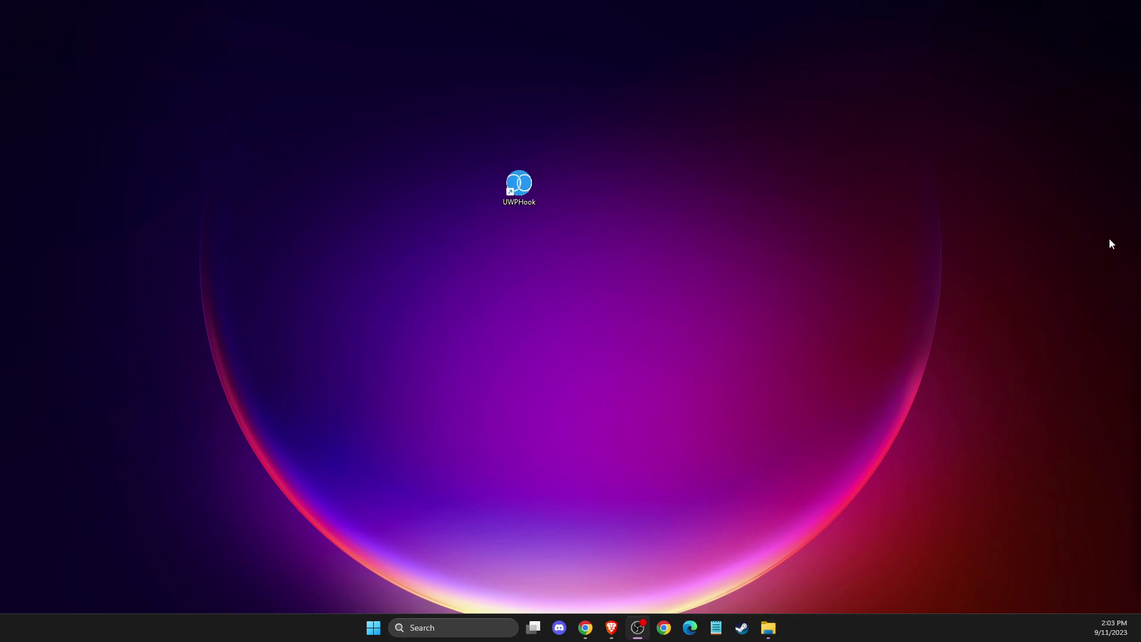
double_click(520, 186)
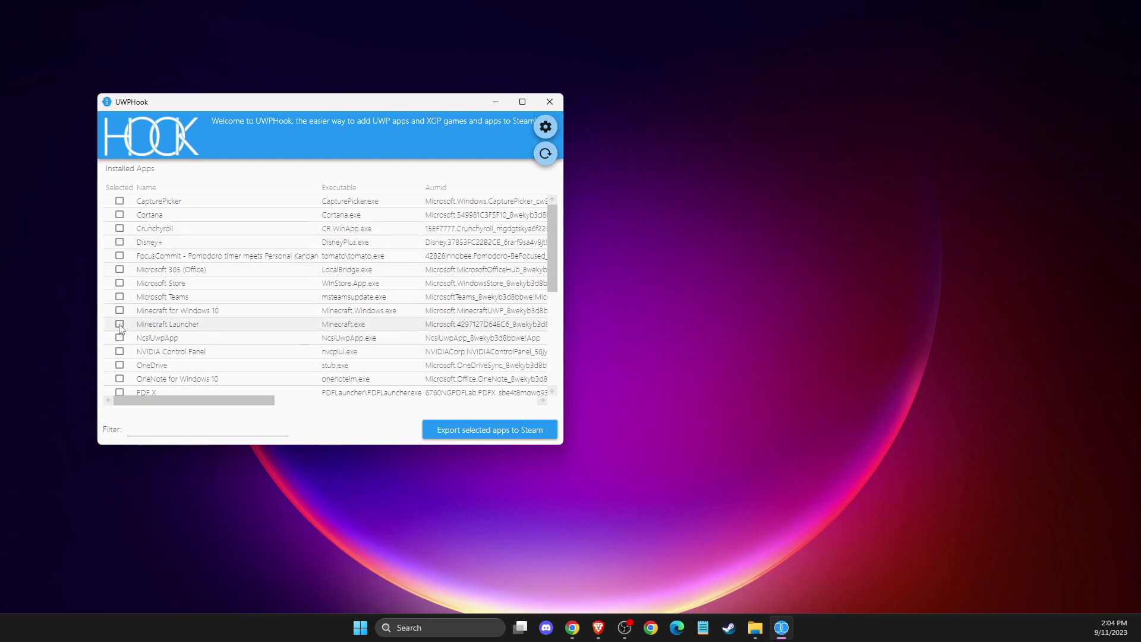
Tick Minecraft Launcher and Minecraft for Windows 10 and export both to Steam.
left_click(120, 324)
left_click(120, 310)
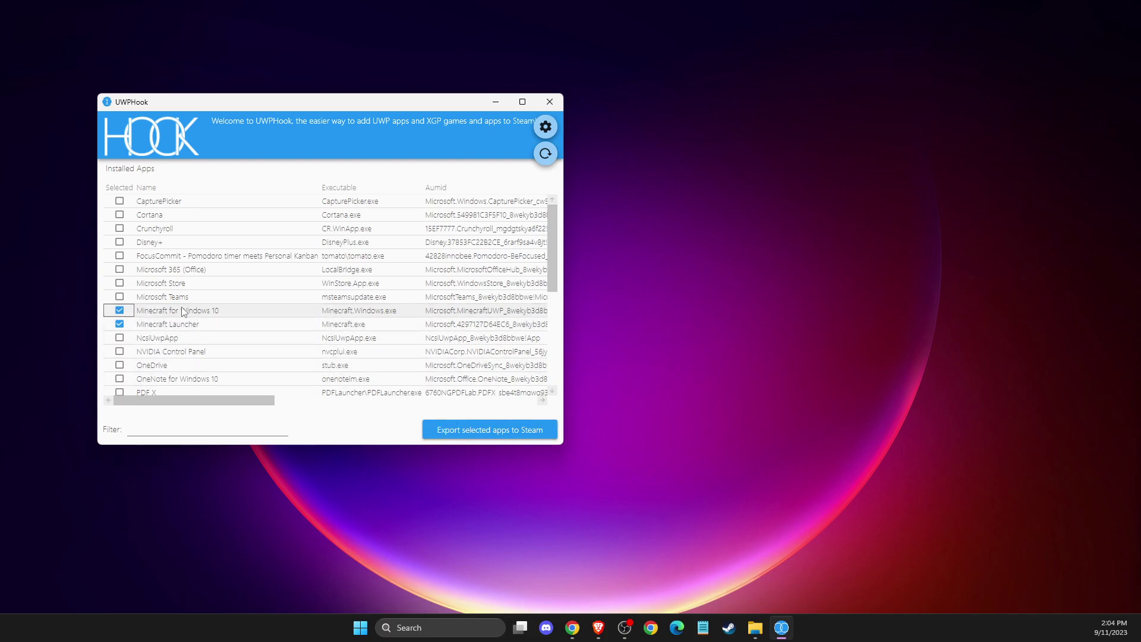
left_click(451, 434)
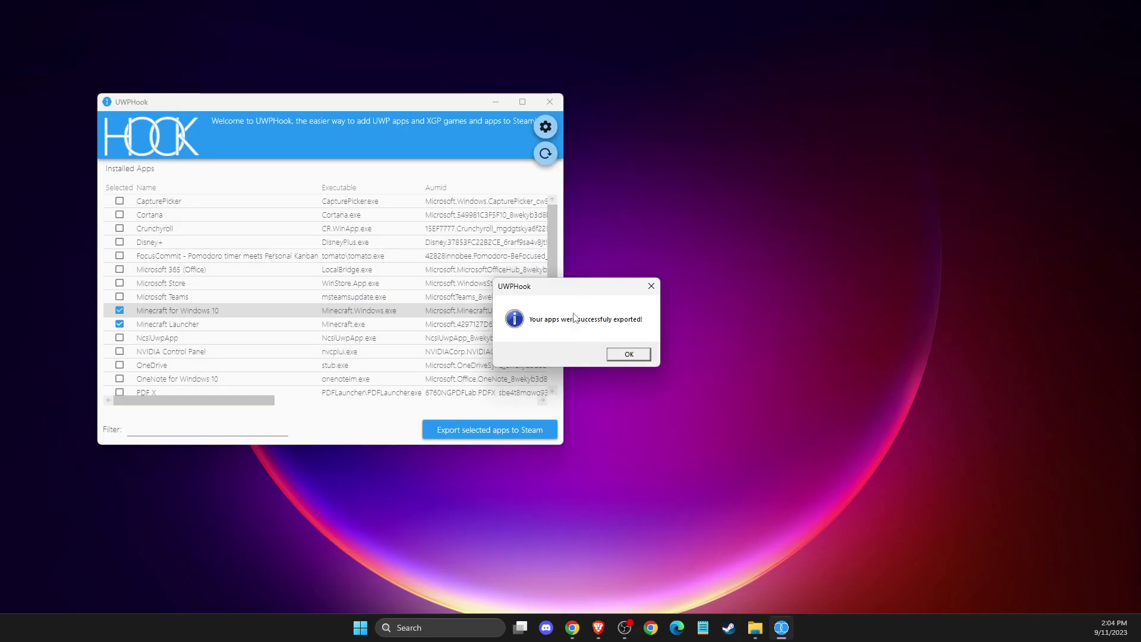
left_click(627, 355)
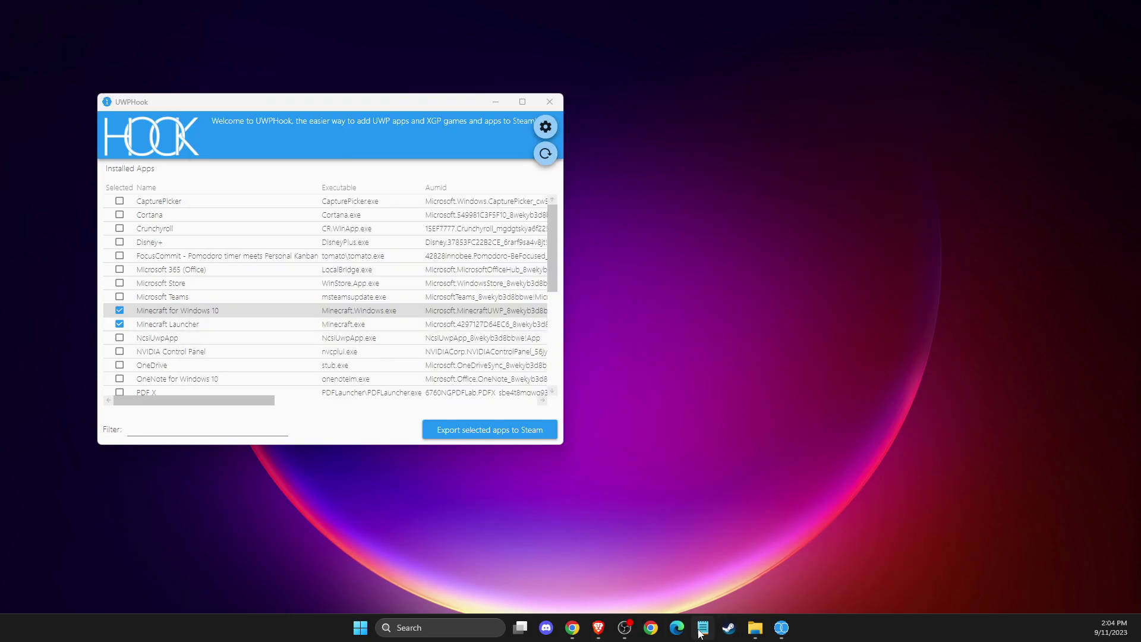
Reopen Steam, switch to the Library, and select Minecraft Launcher.
left_click(726, 629)
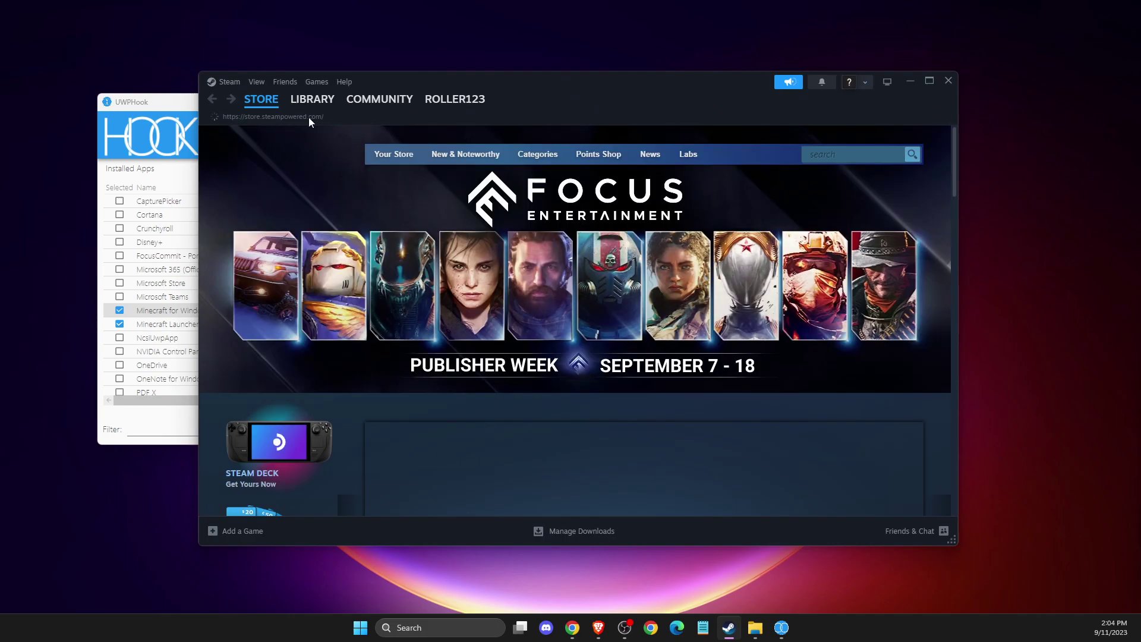
left_click(311, 100)
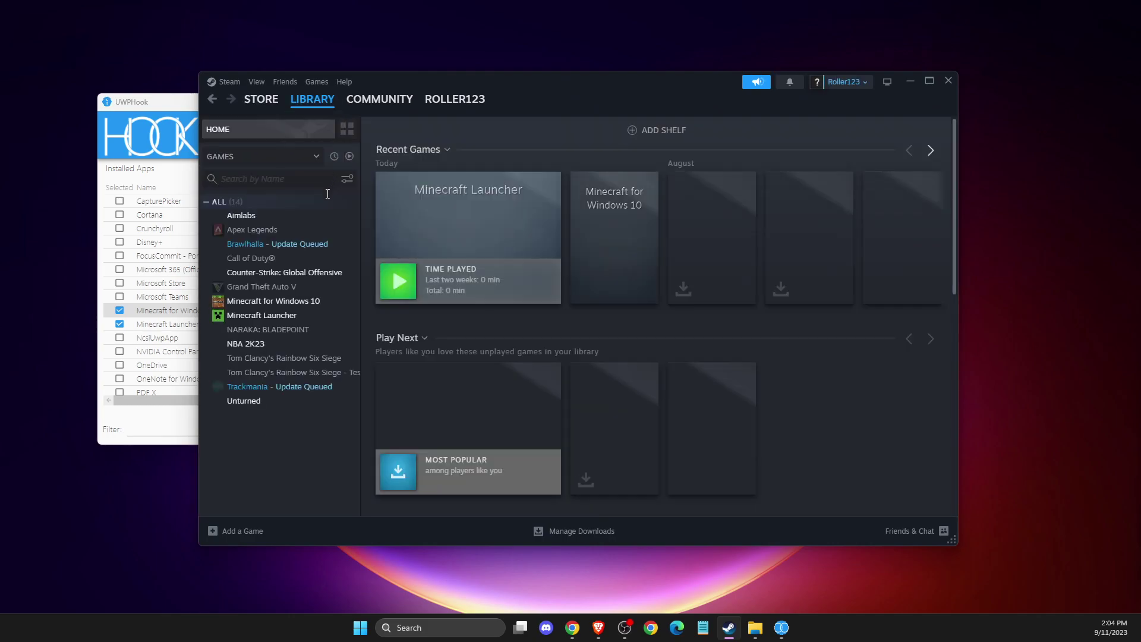
left_click(261, 317)
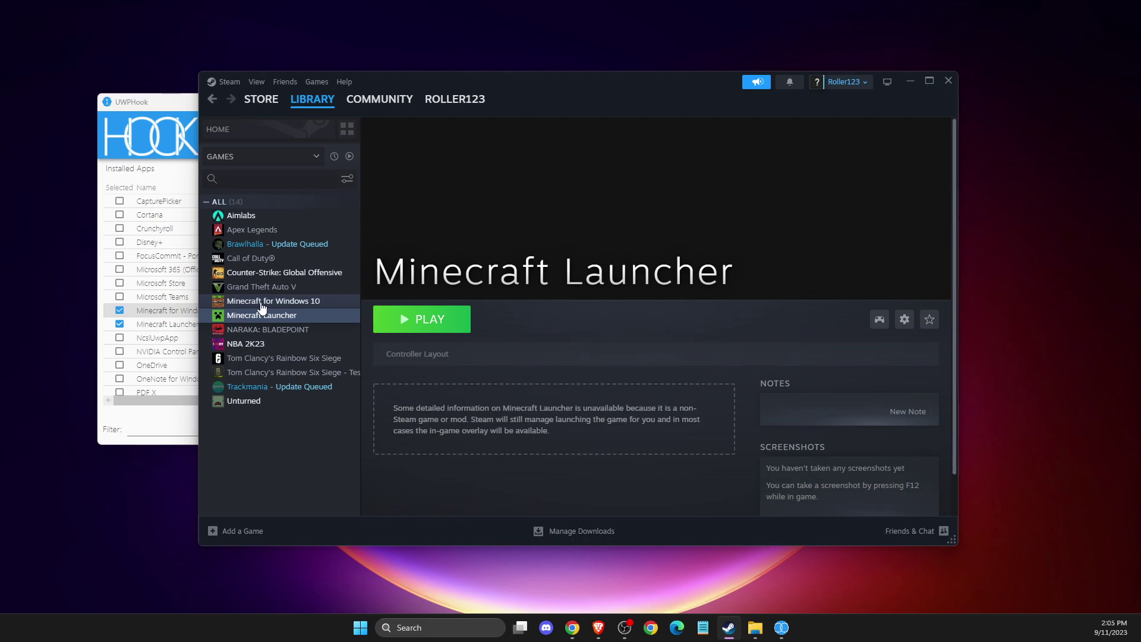
Play Minecraft Launcher from Steam, then open the header's custom background/logo menu.
left_click(259, 304)
left_click(383, 327)
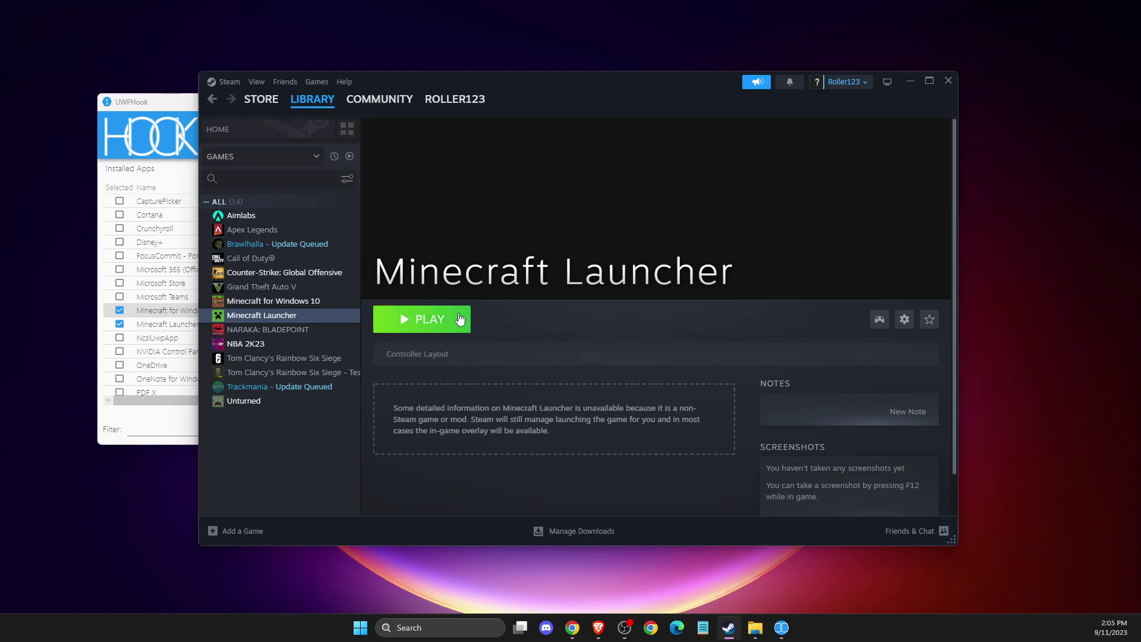
right_click(474, 124)
left_click_drag(476, 82, 502, 110)
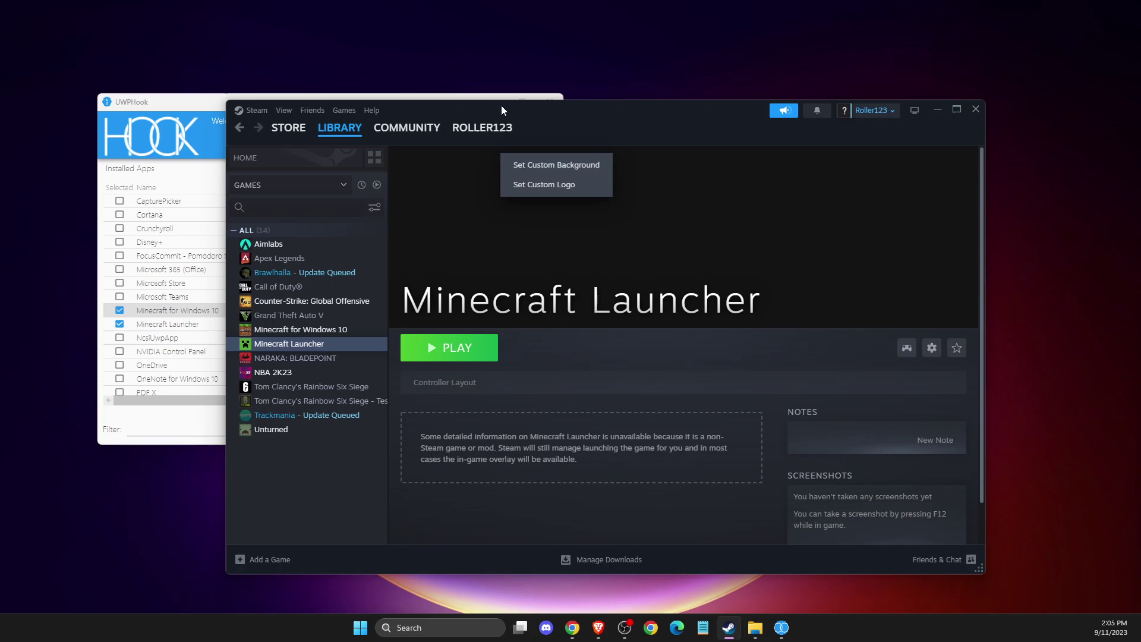